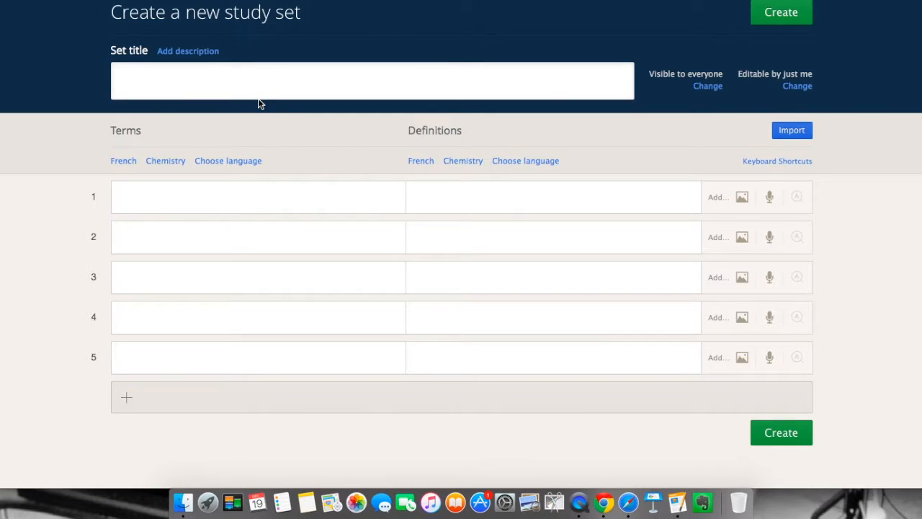
# - Title the new study set "Planètes du système solaire"
pyautogui.write('Planètes ')
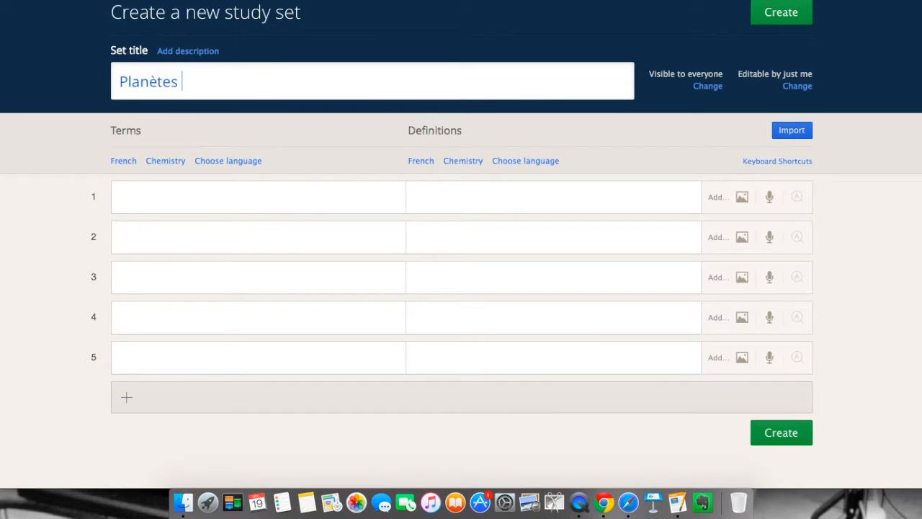
pyautogui.write('du systèm')
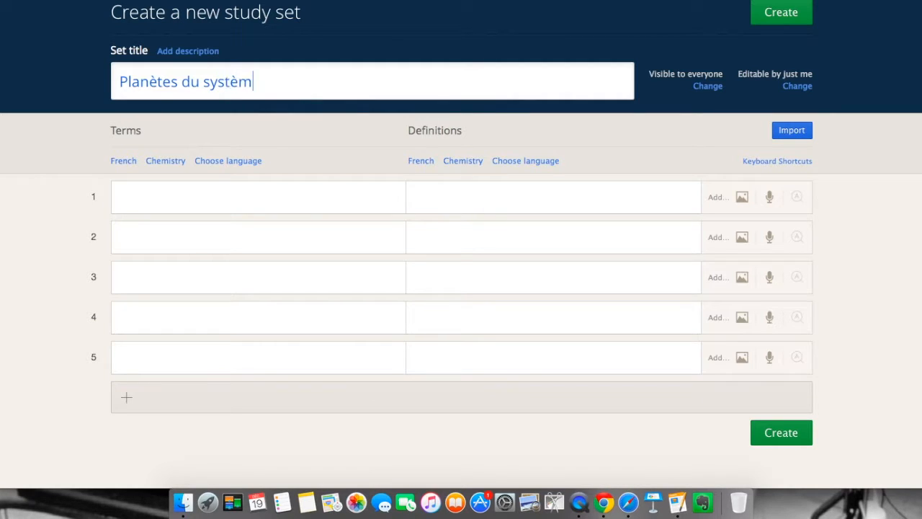
pyautogui.write('e solaire')
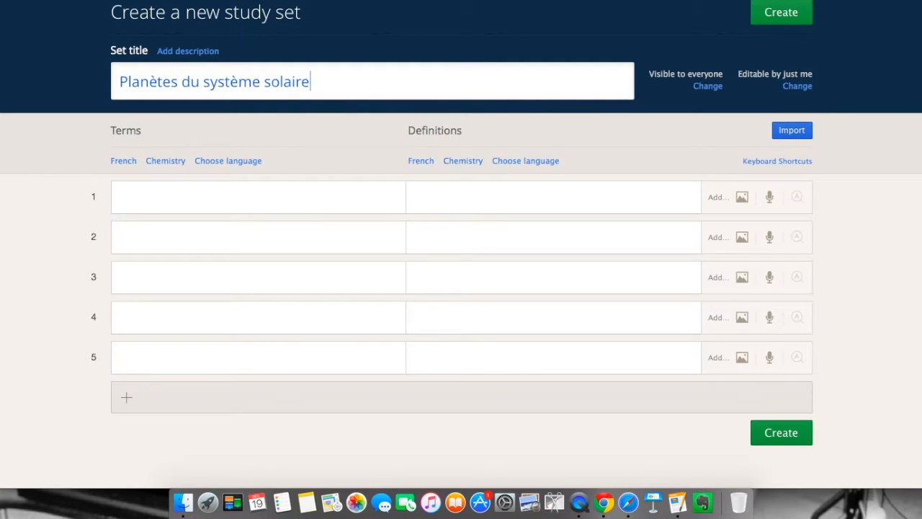
# - Enter "Terre" as the first term, set the term language to French and add the Earth photo as its definition
pyautogui.click(223, 201)
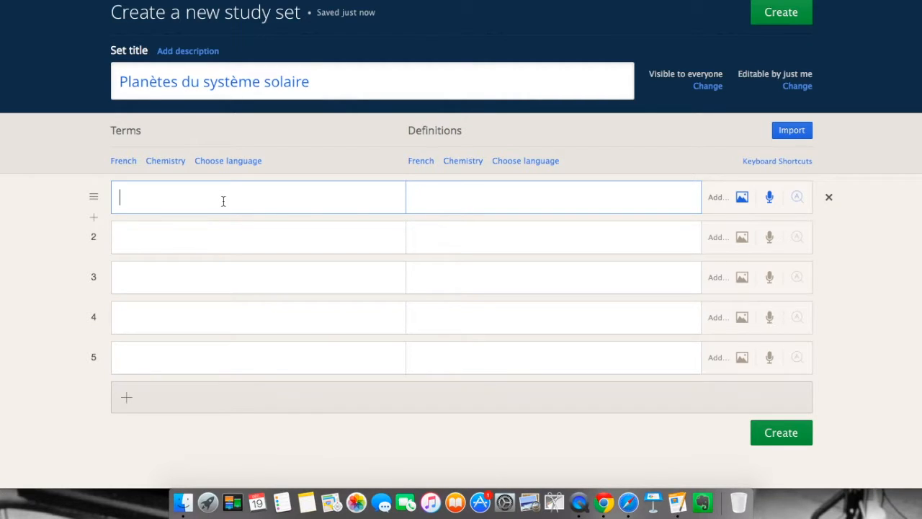
pyautogui.write('Terre')
pyautogui.click(485, 201)
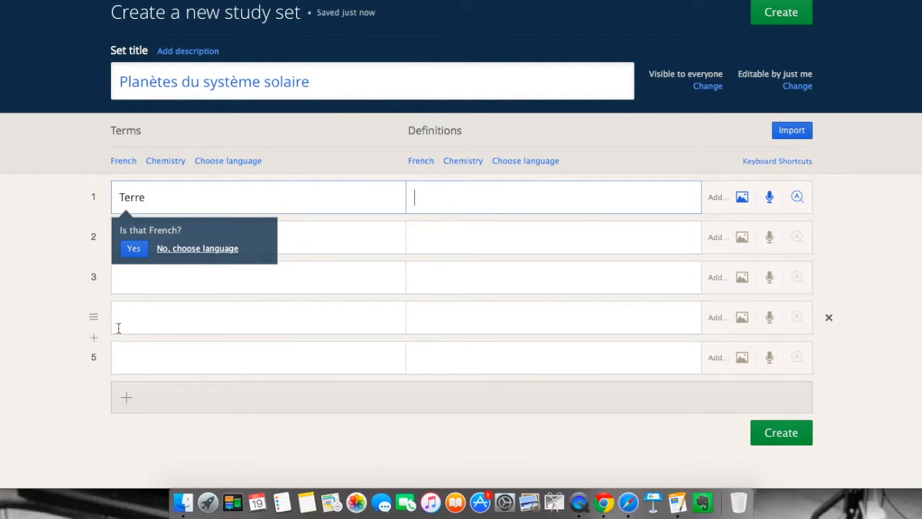
pyautogui.click(134, 249)
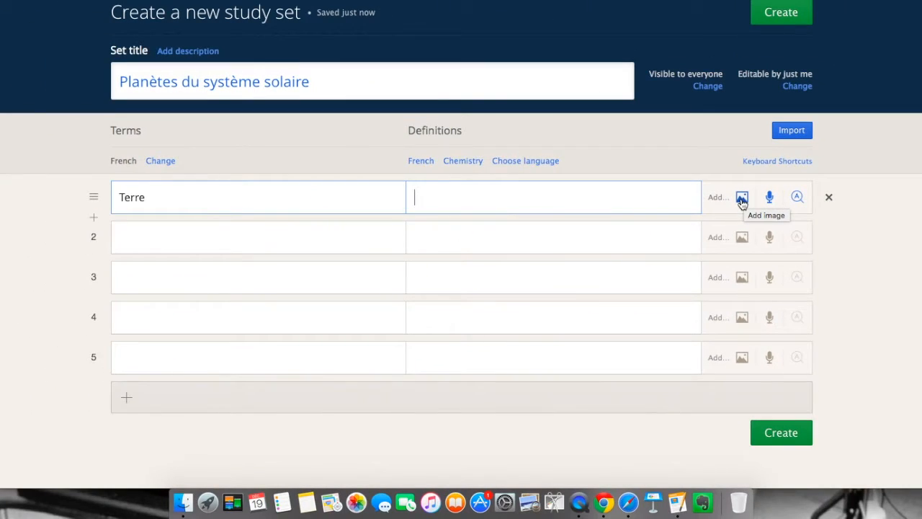
pyautogui.click(742, 199)
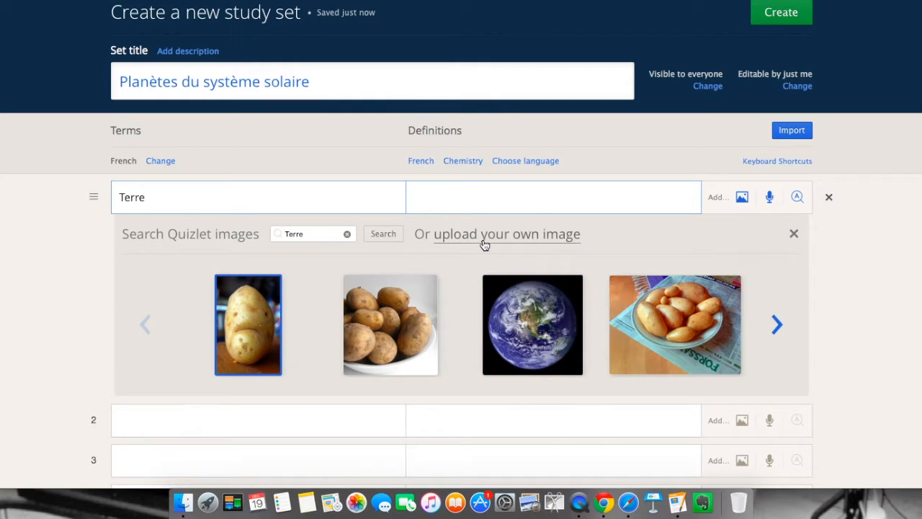
pyautogui.click(542, 333)
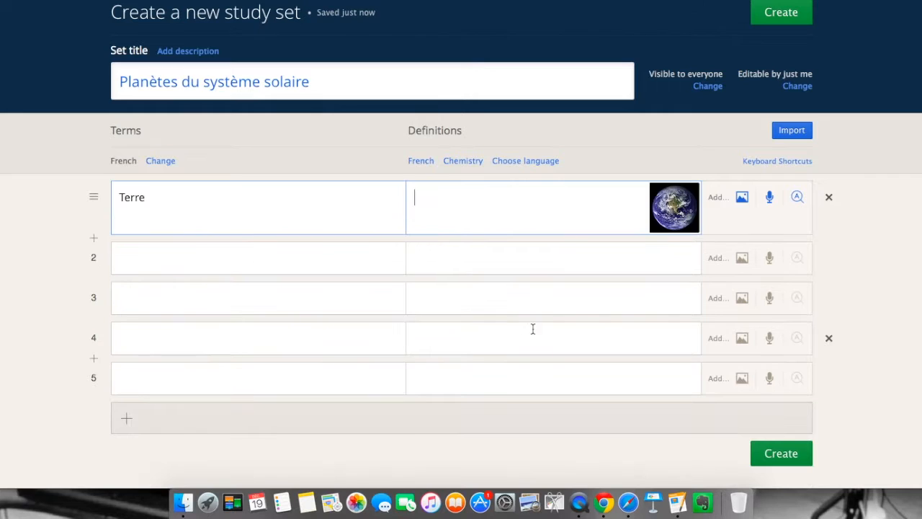
# - Enter "Mars" as the second term and add an image of the orange planet as its definition
pyautogui.click(355, 263)
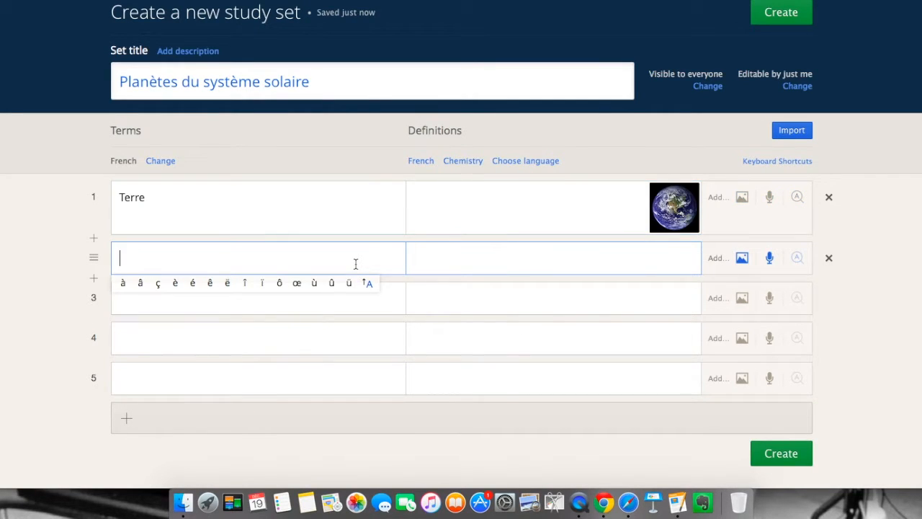
pyautogui.write('Mars')
pyautogui.click(563, 257)
pyautogui.click(742, 258)
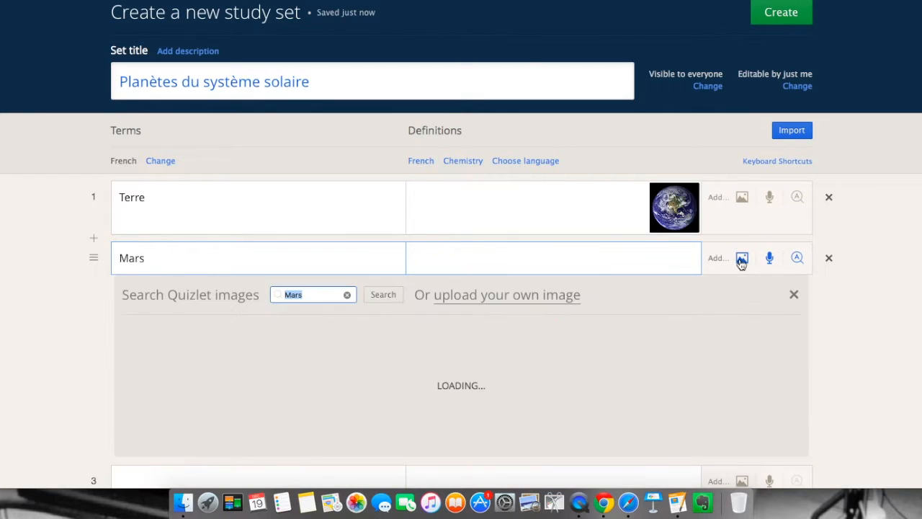
pyautogui.click(377, 367)
# - Enter "Neptune" as the third term with the definition "Masse Rayon" and add the first suggested blue planet image
pyautogui.click(317, 317)
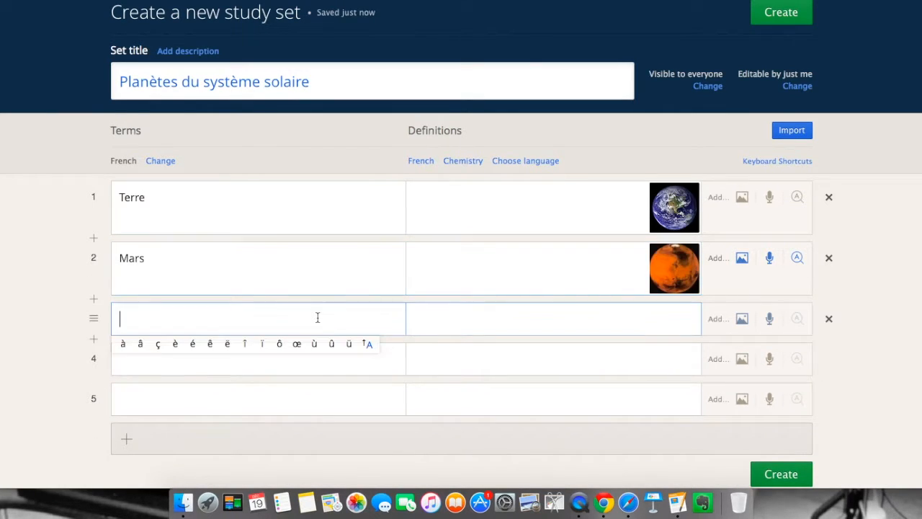
pyautogui.write('Neptune')
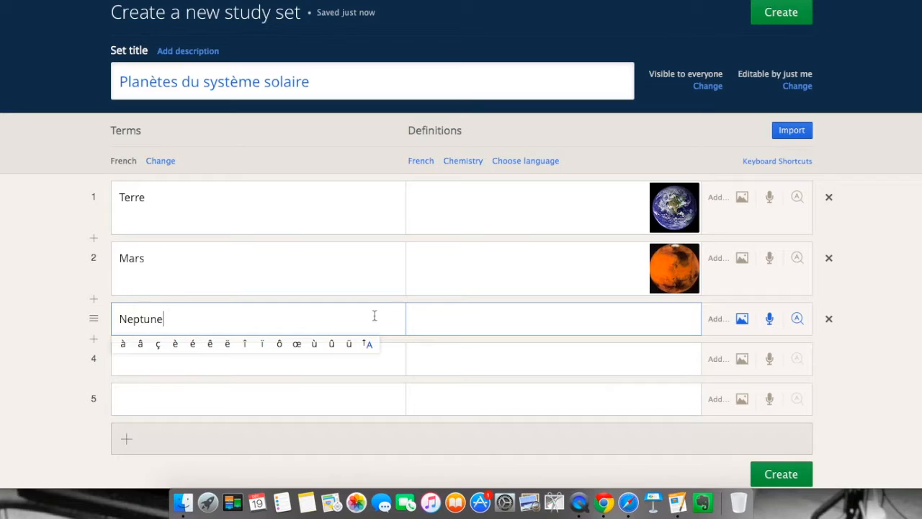
pyautogui.click(482, 326)
pyautogui.write('Ma')
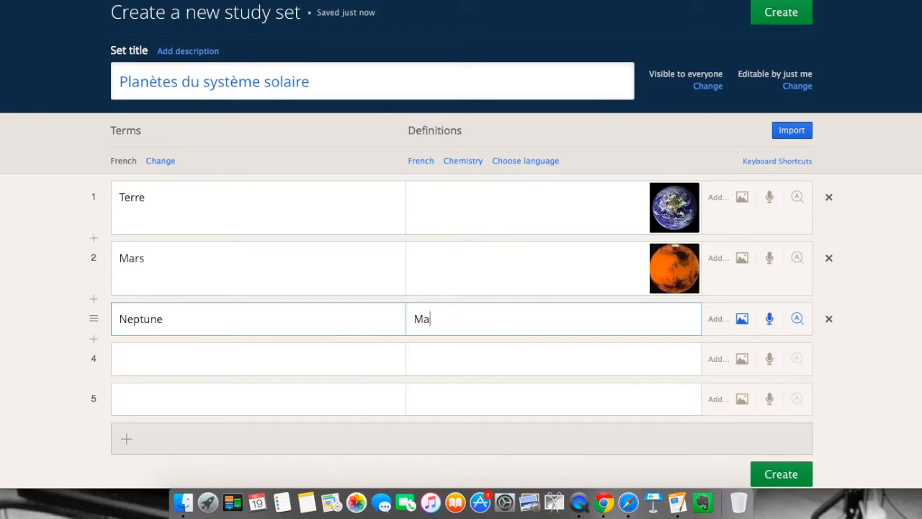
pyautogui.write('sse Rayon')
pyautogui.click(742, 319)
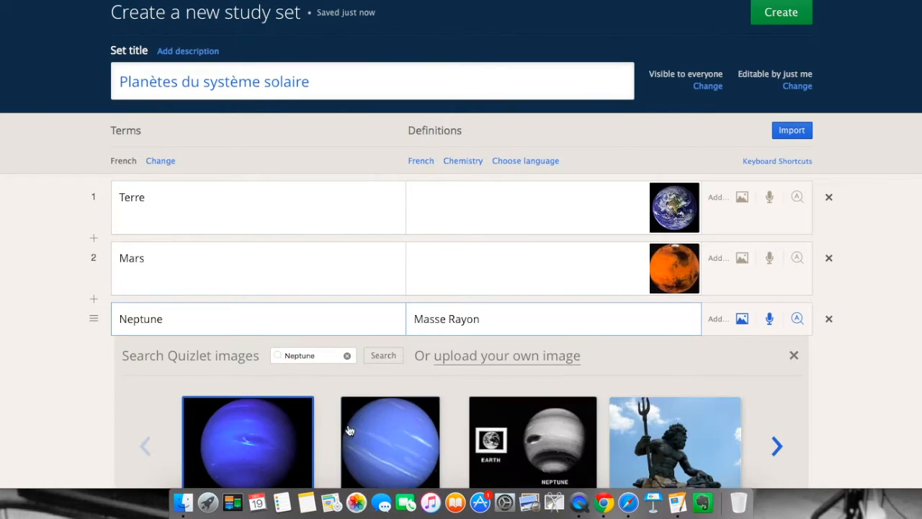
pyautogui.click(268, 434)
# - Delete the definition text of the Neptune row, keep its image and dismiss the language prompt
pyautogui.click(498, 323)
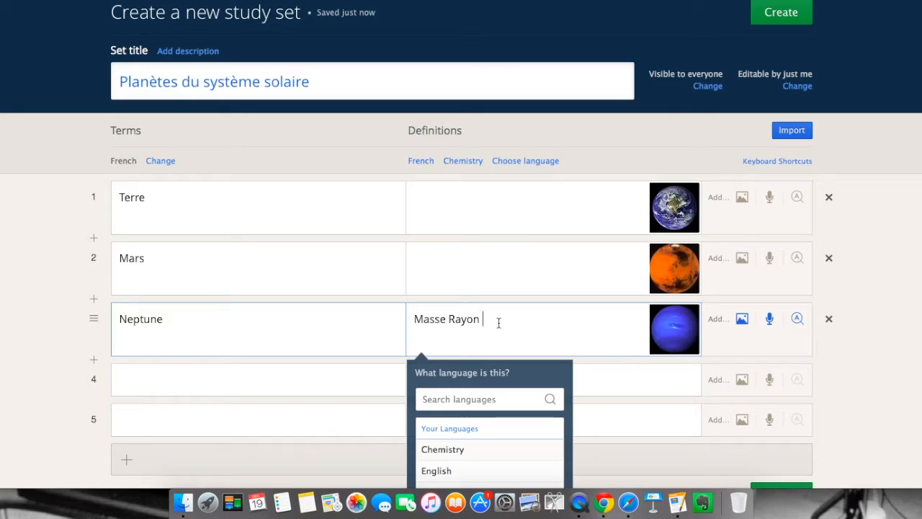
pyautogui.press('BackSpace')
pyautogui.press('BackSpace')
pyautogui.press('BackSpace')
pyautogui.press('BackSpace')
pyautogui.press('BackSpace')
pyautogui.press('BackSpace')
pyautogui.press('BackSpace')
pyautogui.press('BackSpace')
pyautogui.press('BackSpace')
pyautogui.press('BackSpace')
pyautogui.press('BackSpace')
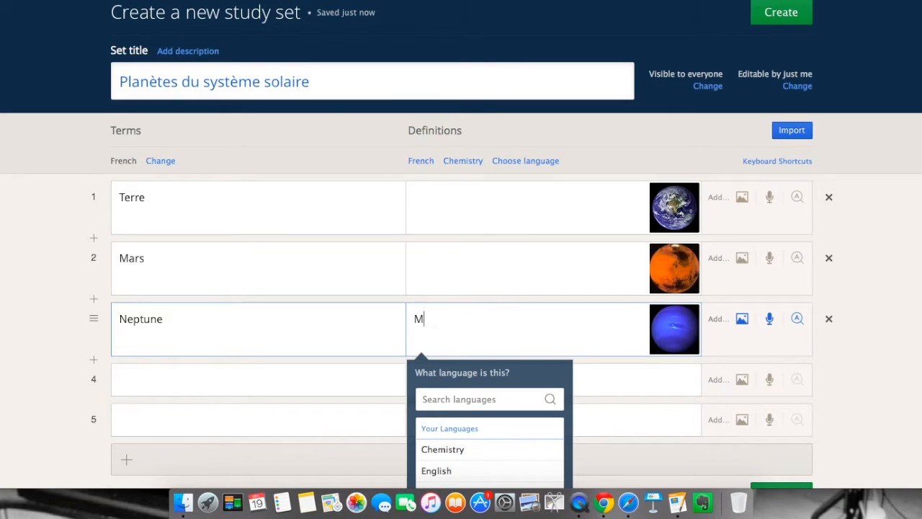
pyautogui.click(879, 295)
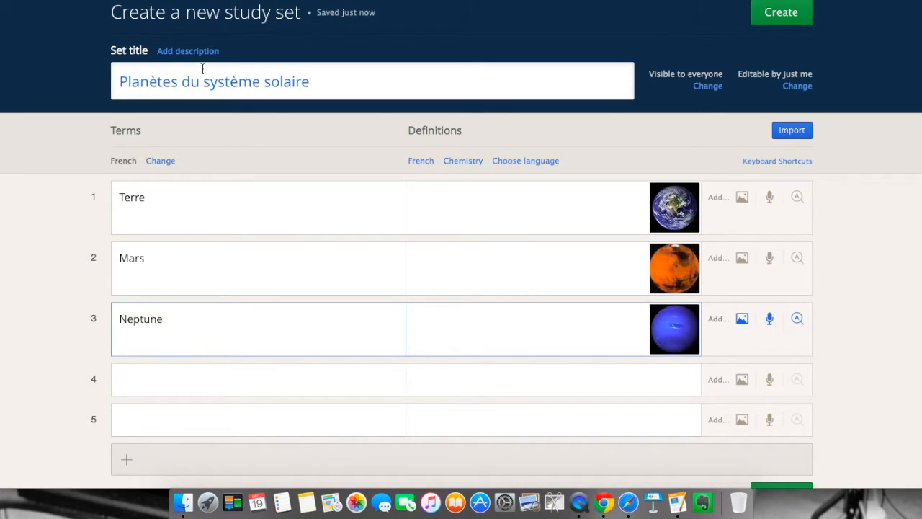
# - Add the set description "....." and save it
pyautogui.click(189, 51)
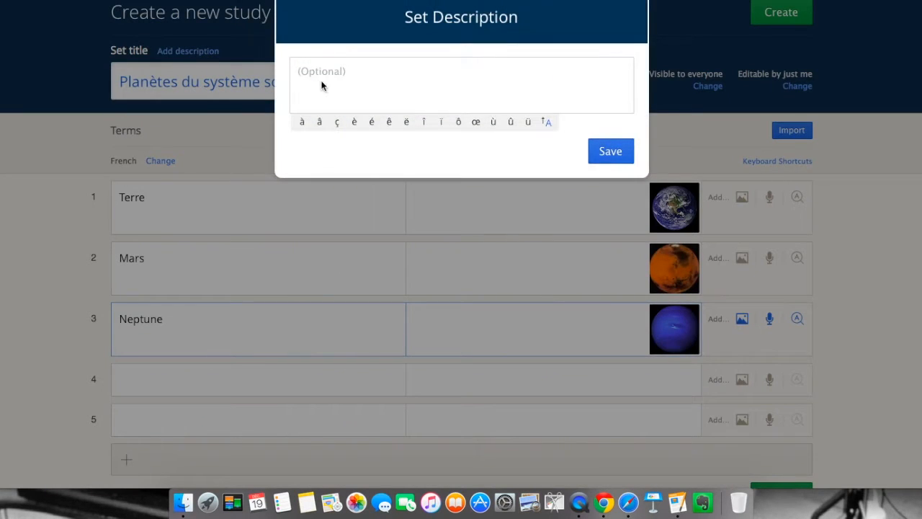
pyautogui.write('.....')
pyautogui.click(609, 152)
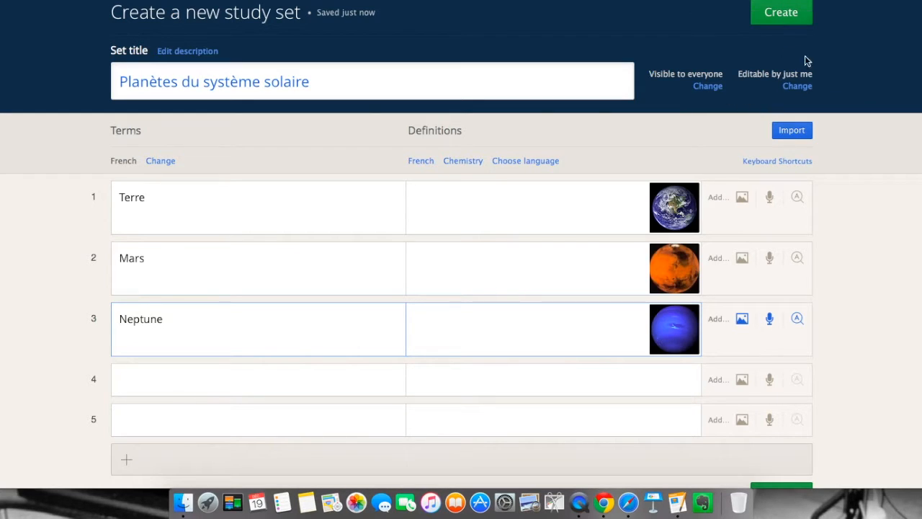
# - Check the three planet entries and create the study set
pyautogui.scroll(-2, 868, 201)
pyautogui.scroll(2, 868, 201)
pyautogui.click(778, 13)
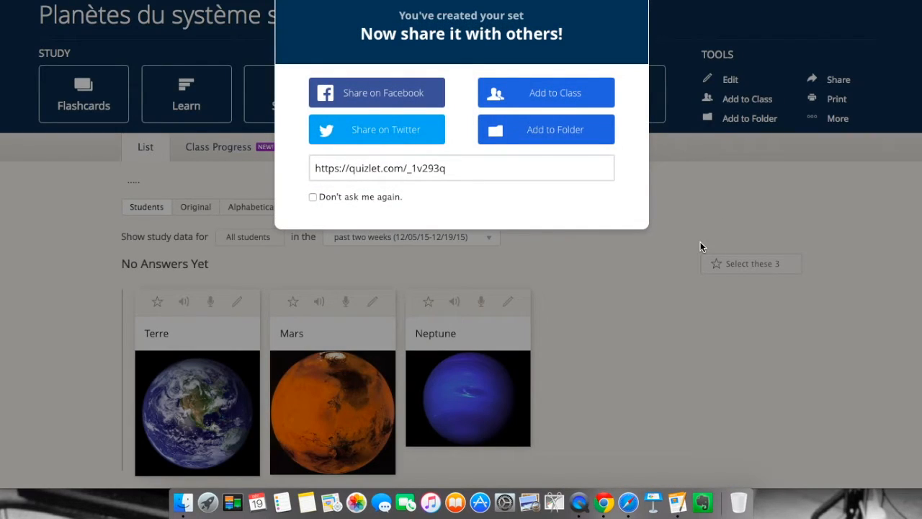
# - Copy the new study set's share link, switch to Chrome and open the link there
pyautogui.click(386, 173)
pyautogui.press('super+c')
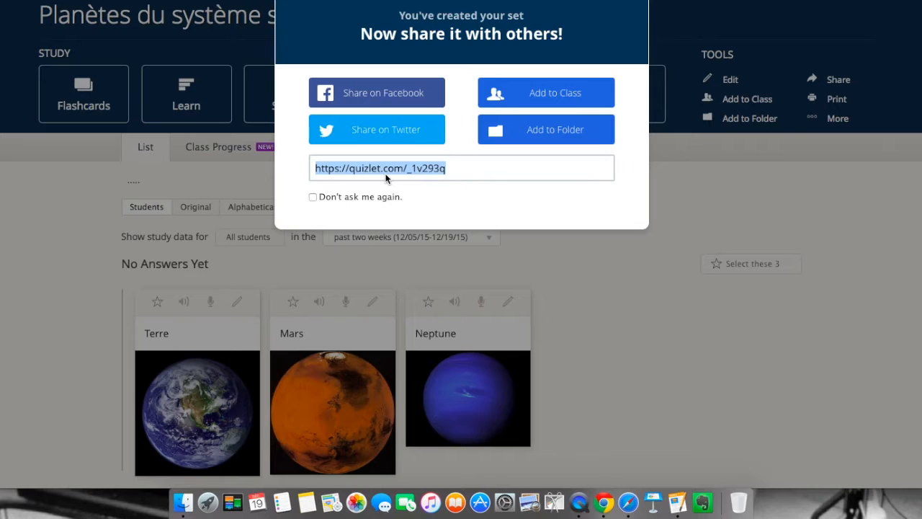
pyautogui.click(609, 504)
pyautogui.press('super+l')
pyautogui.press('super+v')
pyautogui.press('Return')
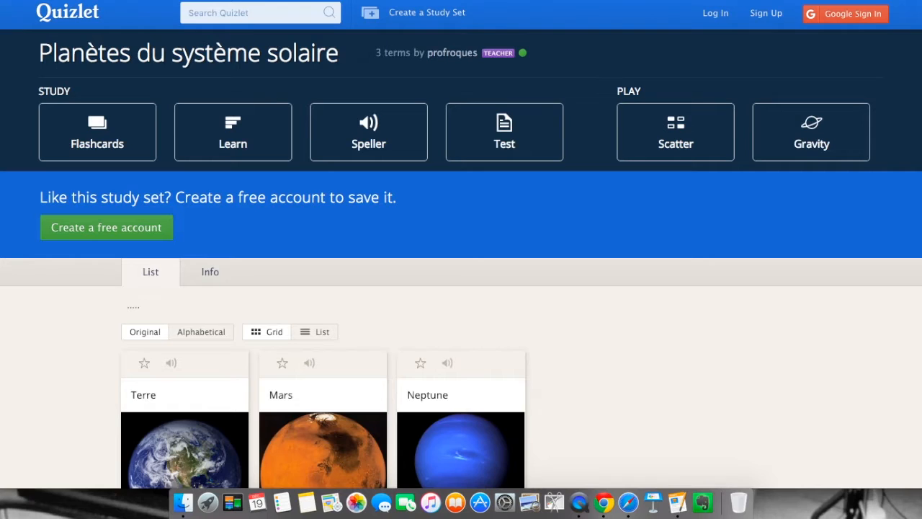
# - Look over the shared set's page, open its flashcards and have the cards start with Photos
pyautogui.scroll(-1, 699, 332)
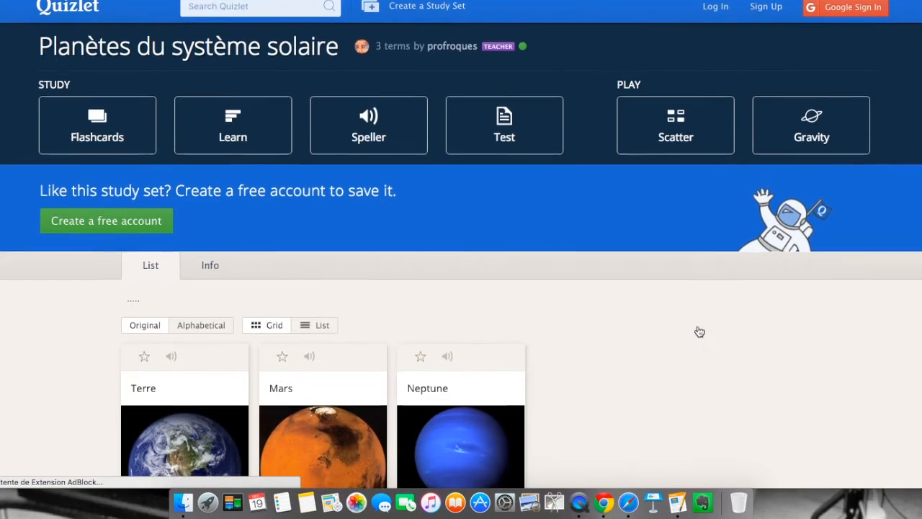
pyautogui.scroll(-1, 699, 331)
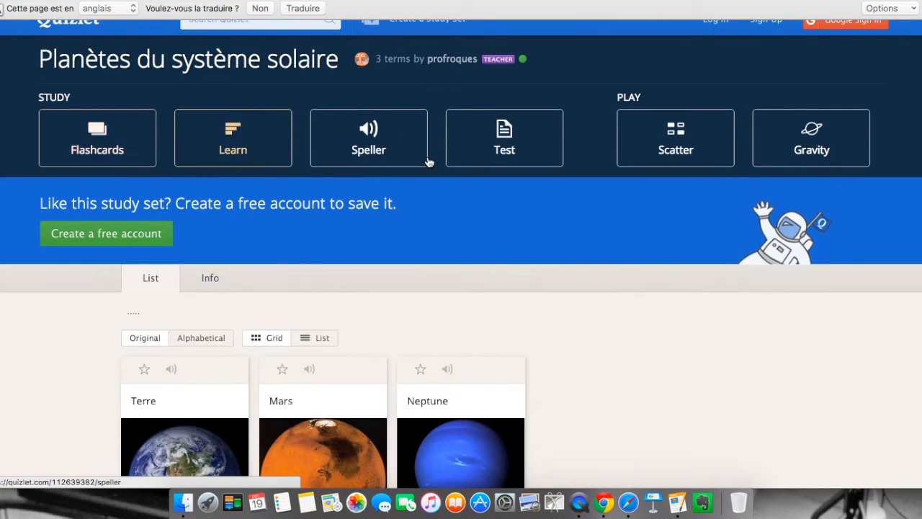
pyautogui.scroll(1, 165, 162)
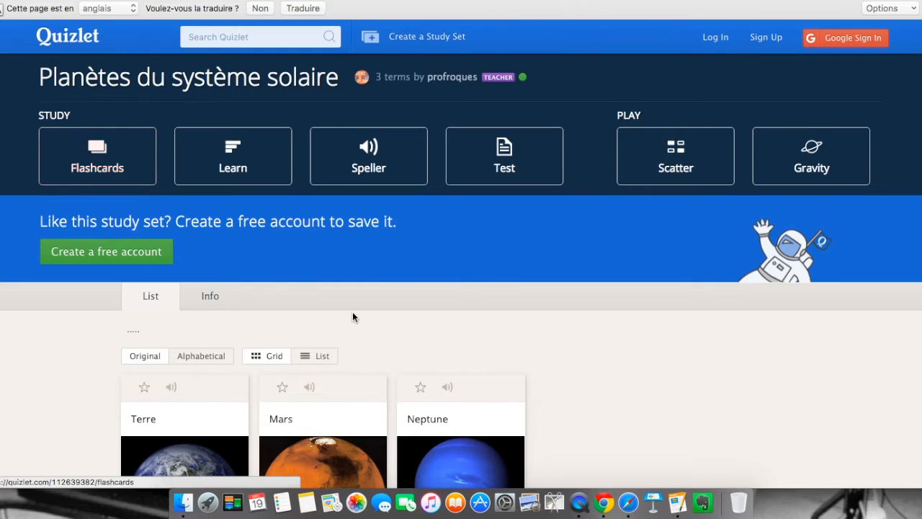
pyautogui.scroll(-1, 339, 315)
pyautogui.scroll(-1, 139, 268)
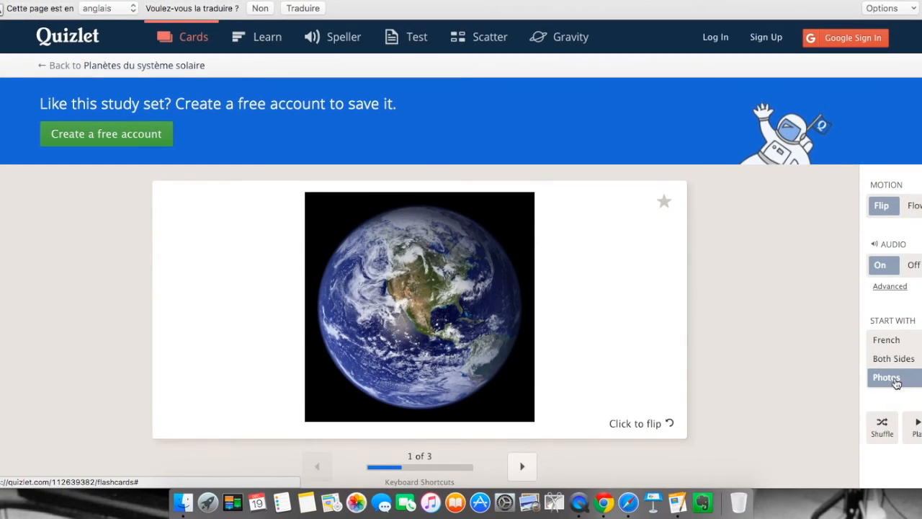
pyautogui.click(896, 384)
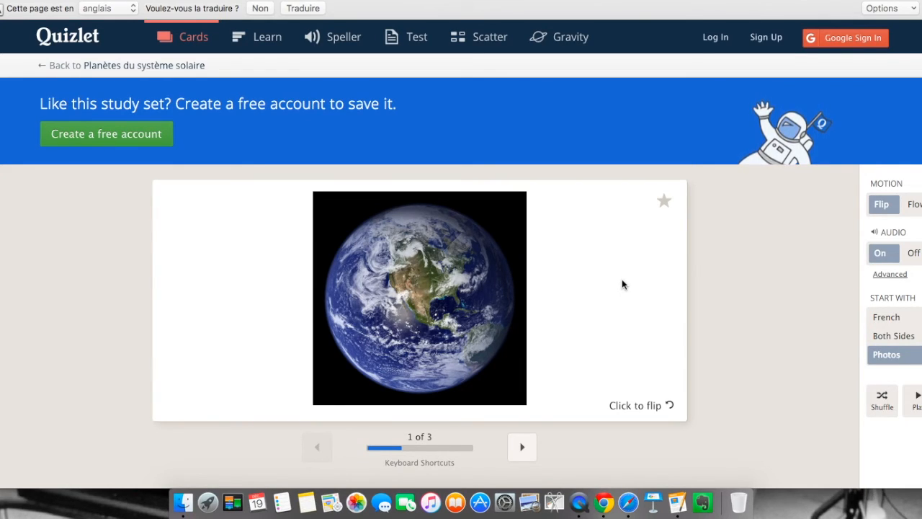
# - Flip the Earth photo card, go to the second flashcard and flip it to its term
pyautogui.click(581, 285)
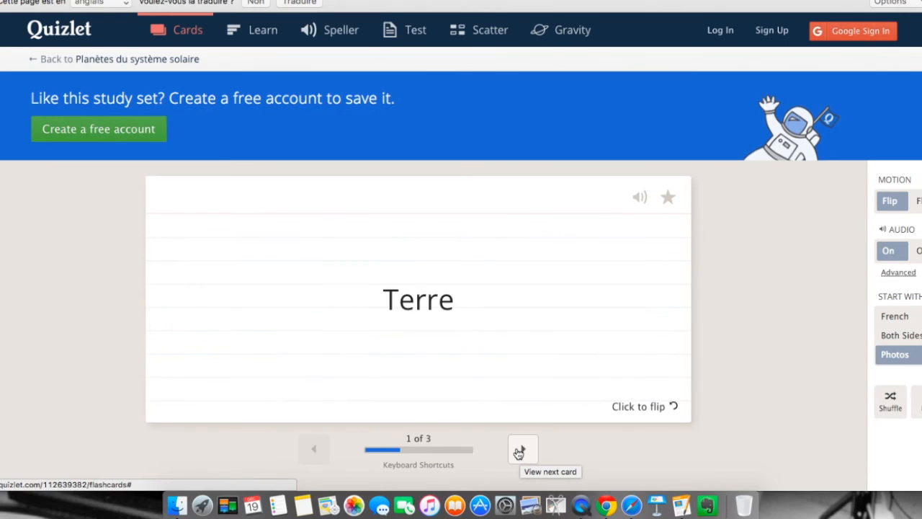
pyautogui.click(523, 450)
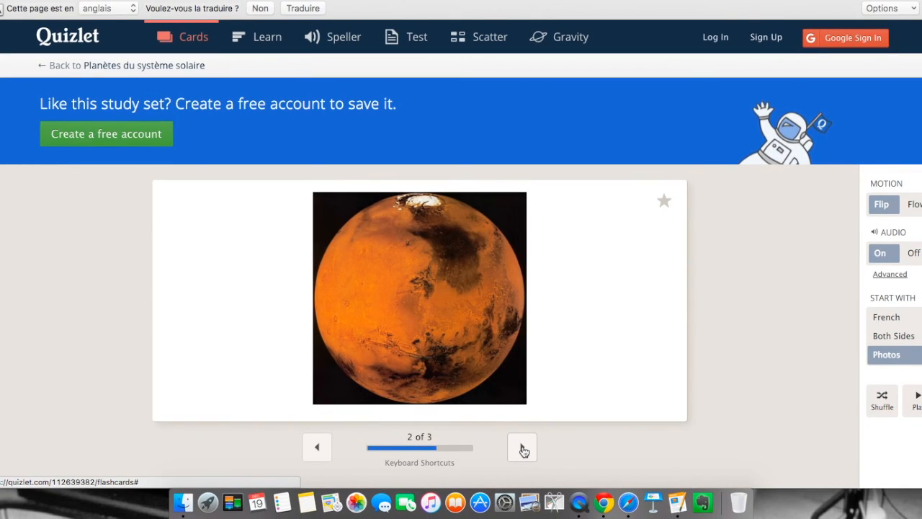
pyautogui.click(559, 363)
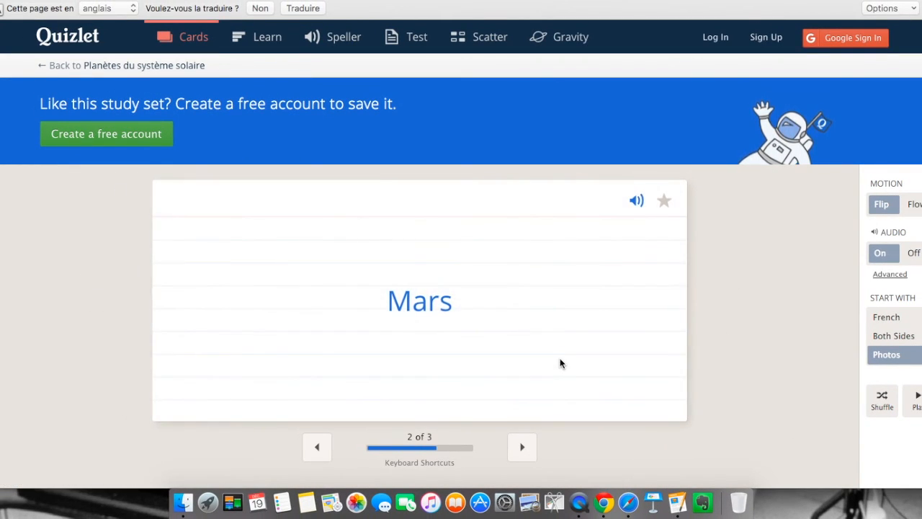